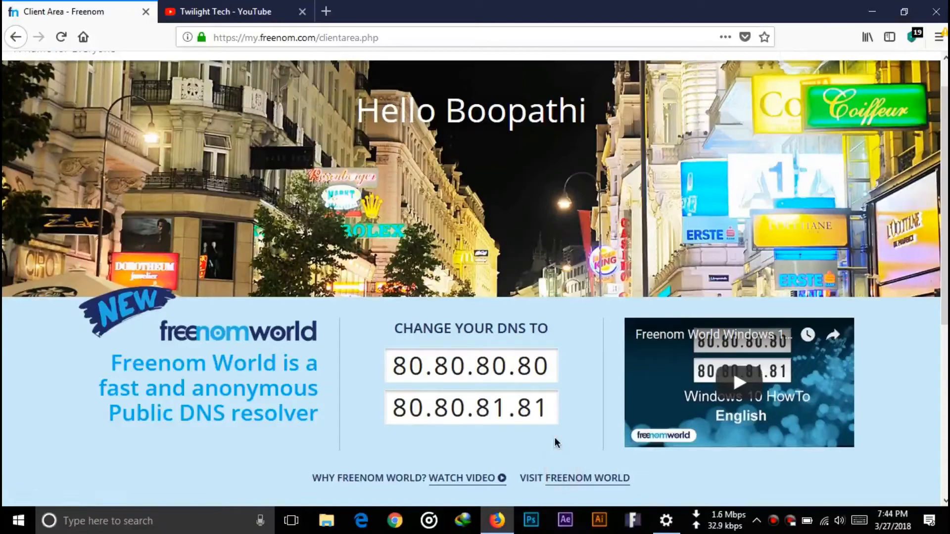
scroll(554, 437, up, 1)
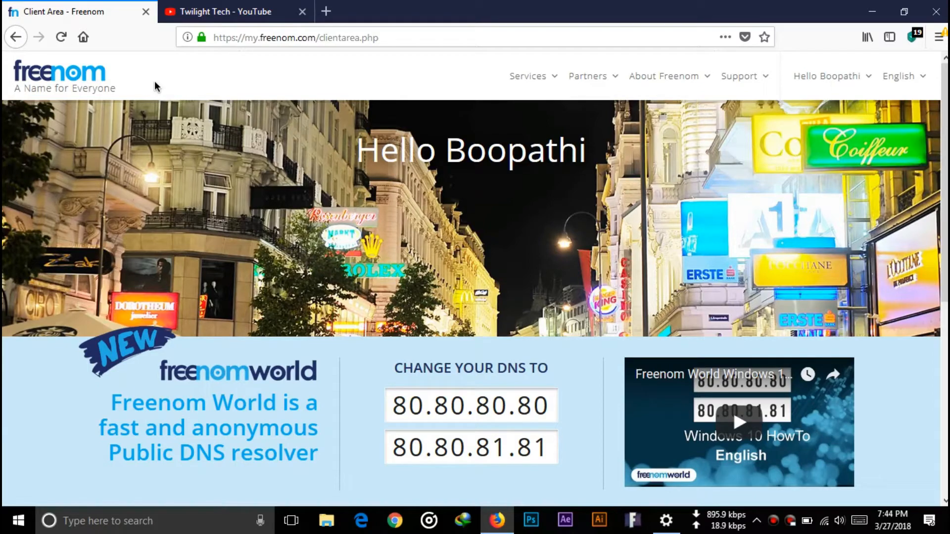
Browse the Twilight Tech channel's free website and hosting video and its renewal comments, then return to Freenom.
click(216, 11)
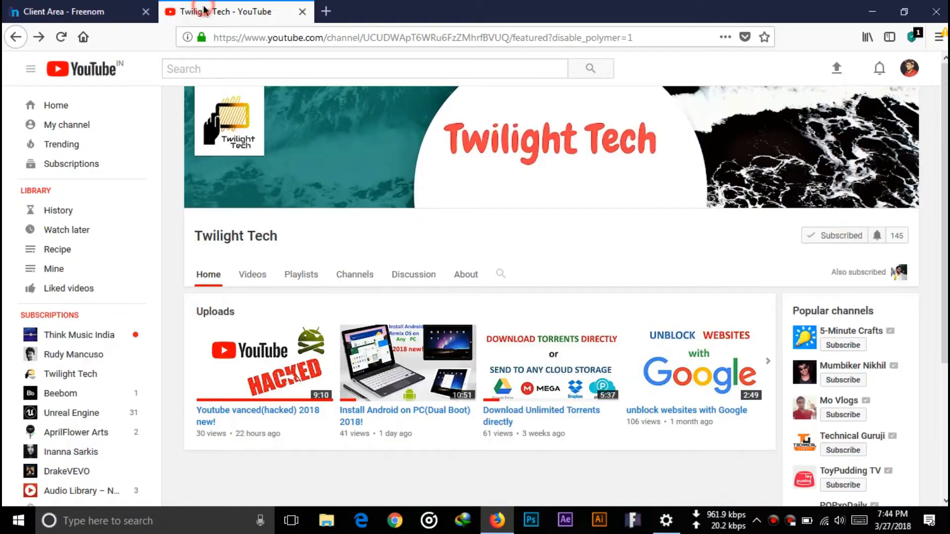
scroll(273, 189, down, 1)
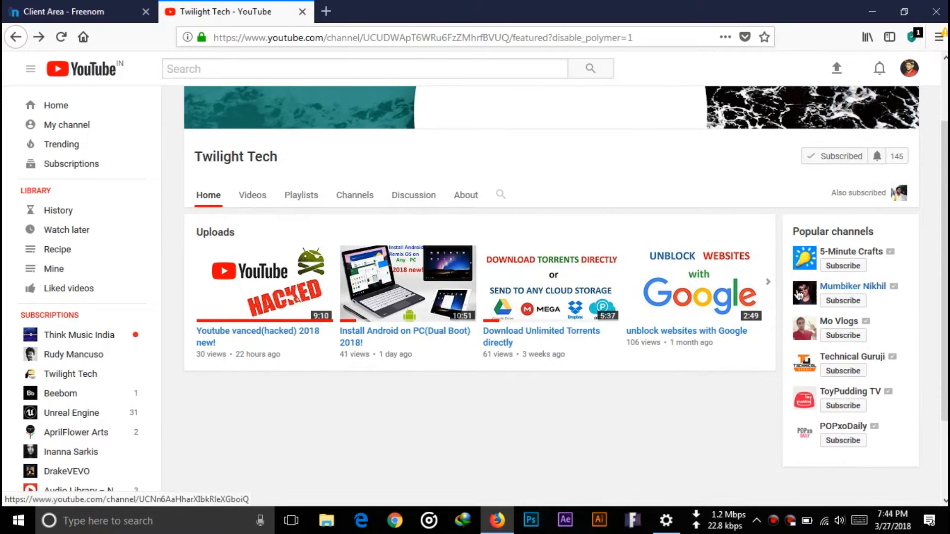
click(772, 282)
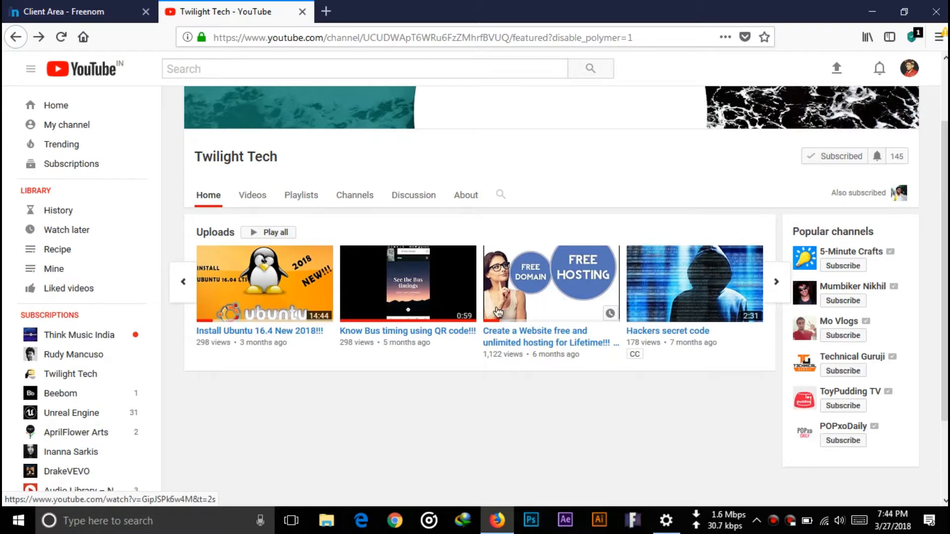
click(63, 12)
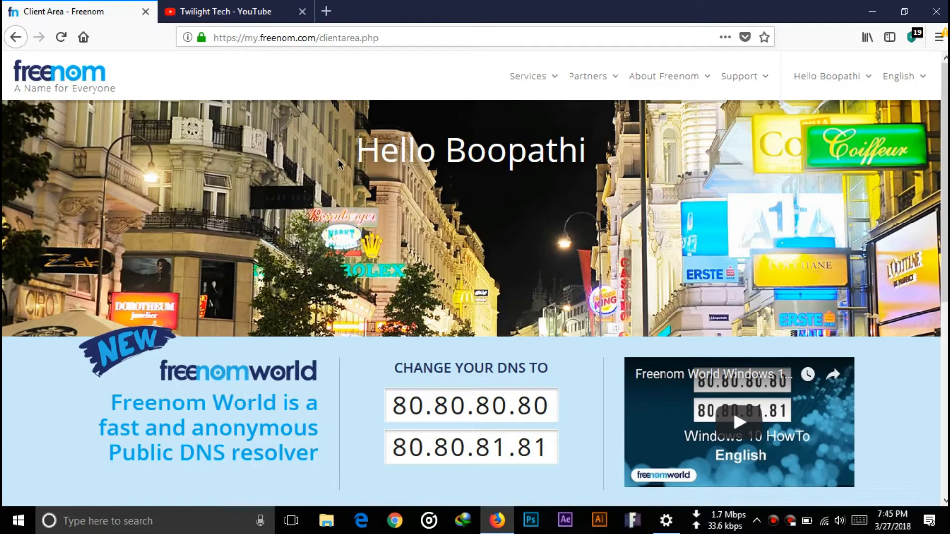
click(211, 11)
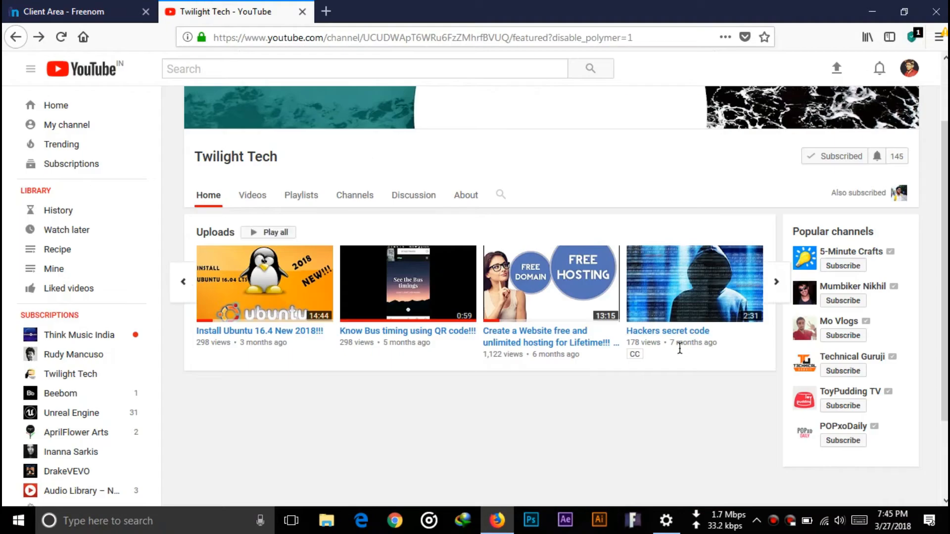
click(562, 304)
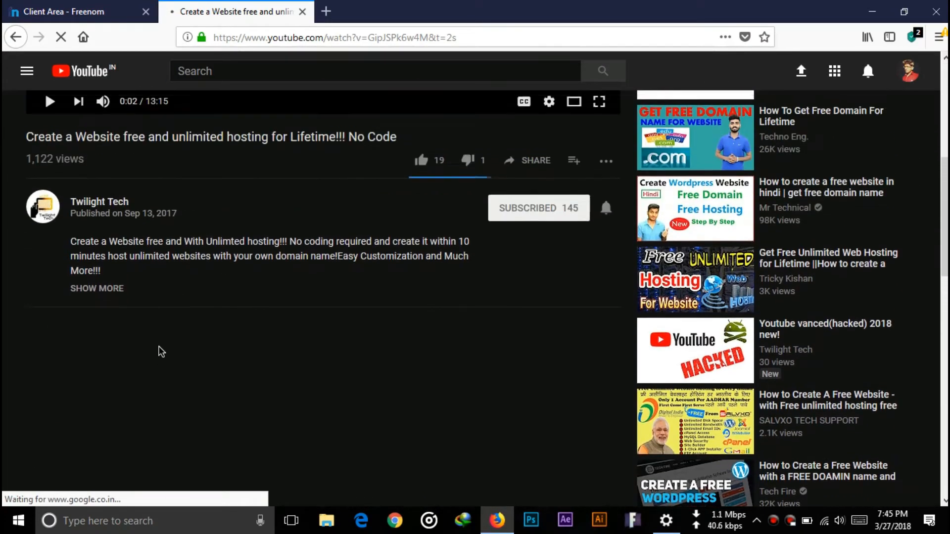
scroll(161, 351, up, 3)
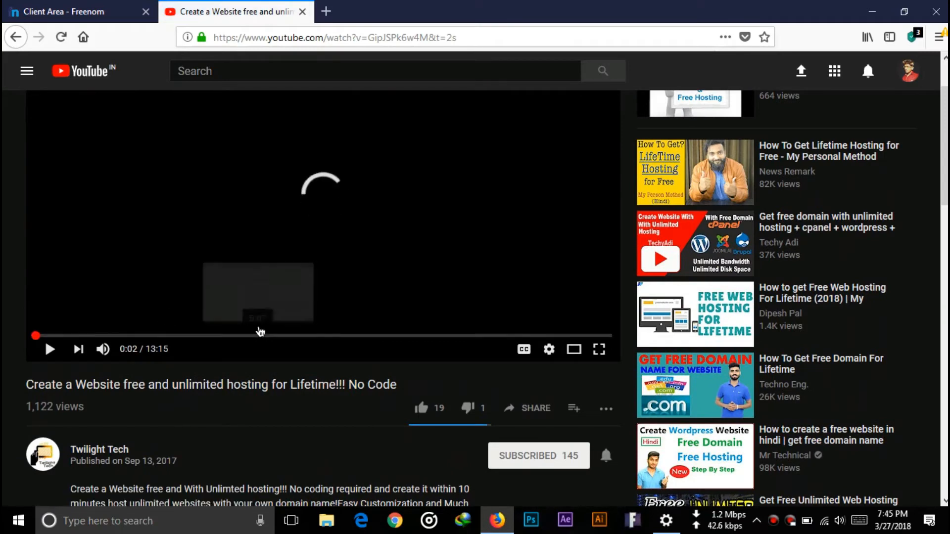
scroll(260, 330, down, 3)
scroll(136, 343, down, 3)
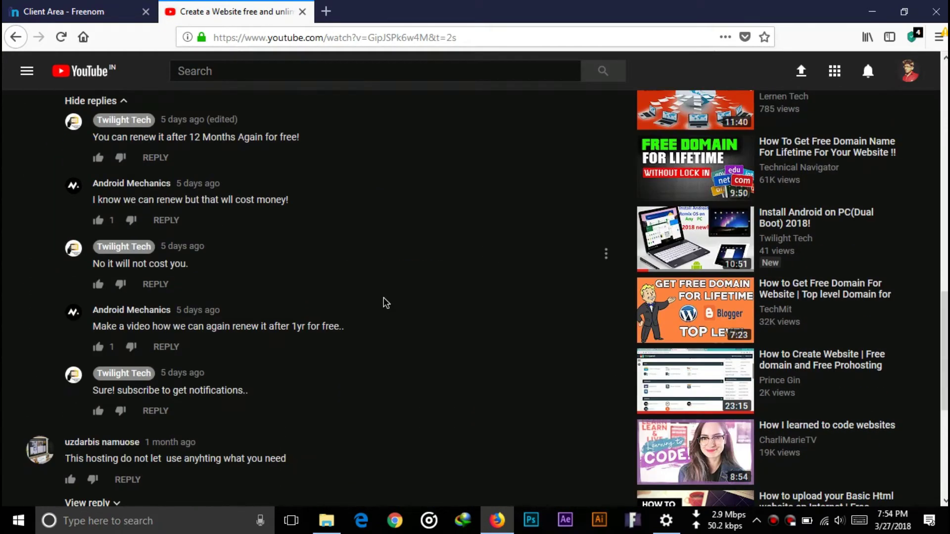
scroll(384, 303, up, 1)
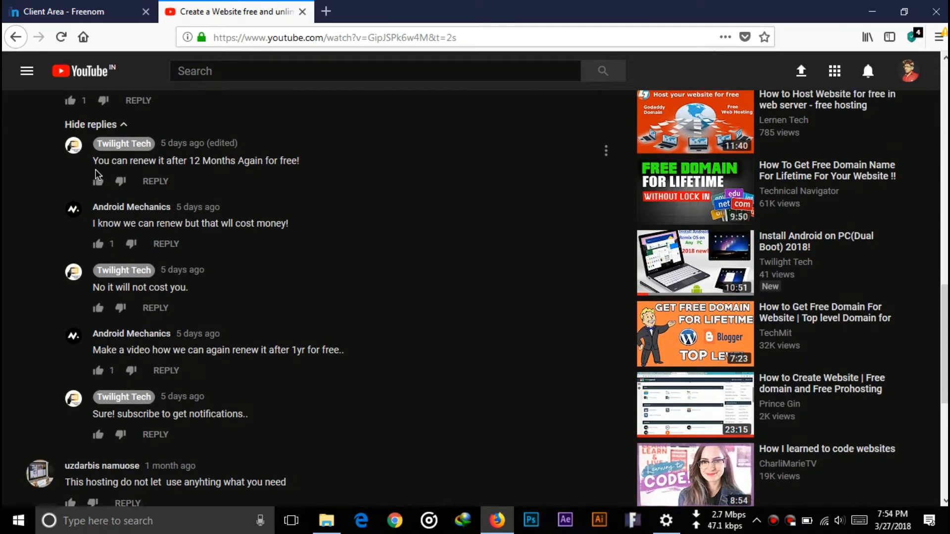
scroll(97, 173, up, 1)
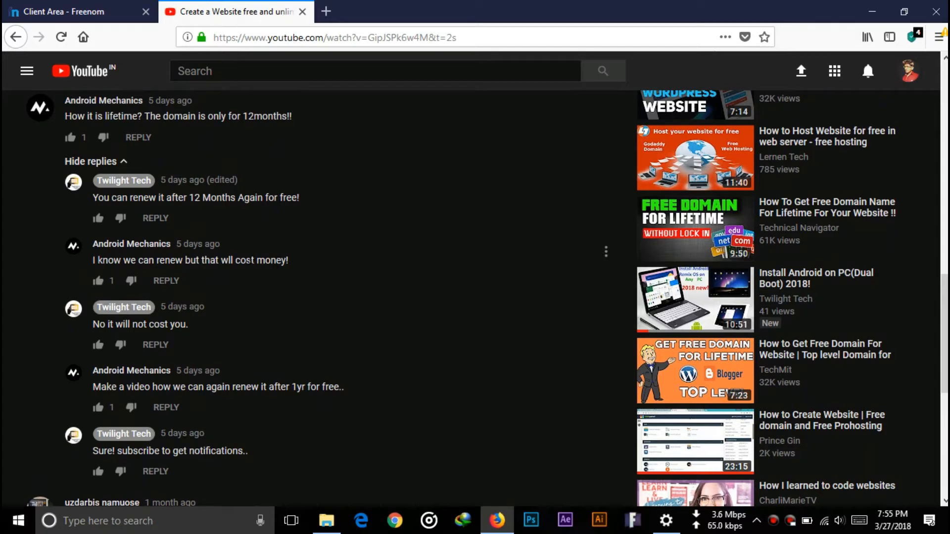
scroll(228, 319, down, 1)
scroll(229, 319, down, 1)
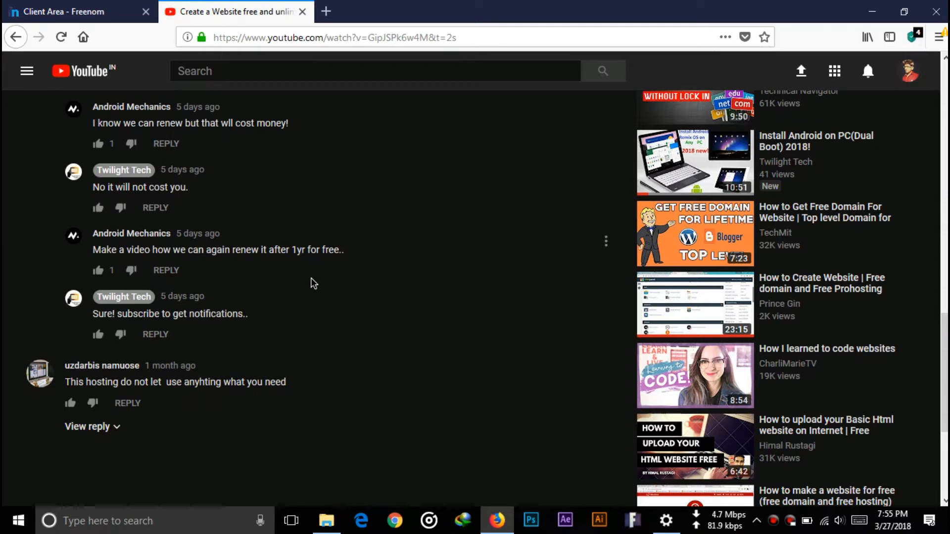
scroll(310, 277, down, 1)
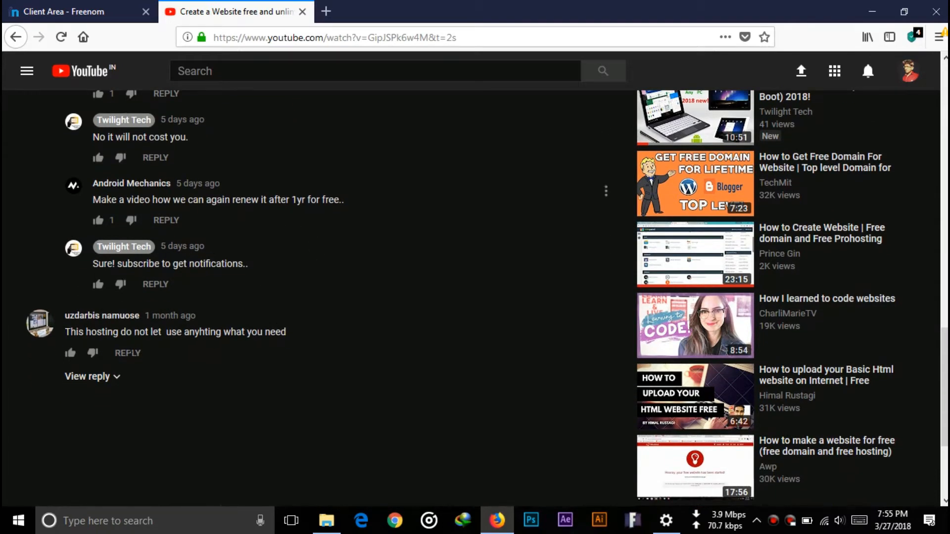
click(25, 7)
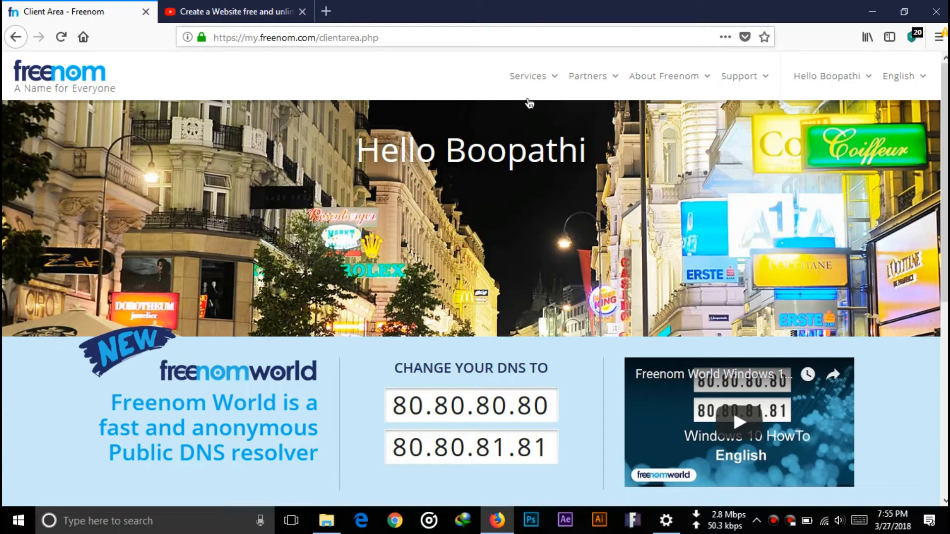
Go to Services > My Domains to list the registered domains including rjhacker.cf.
click(543, 80)
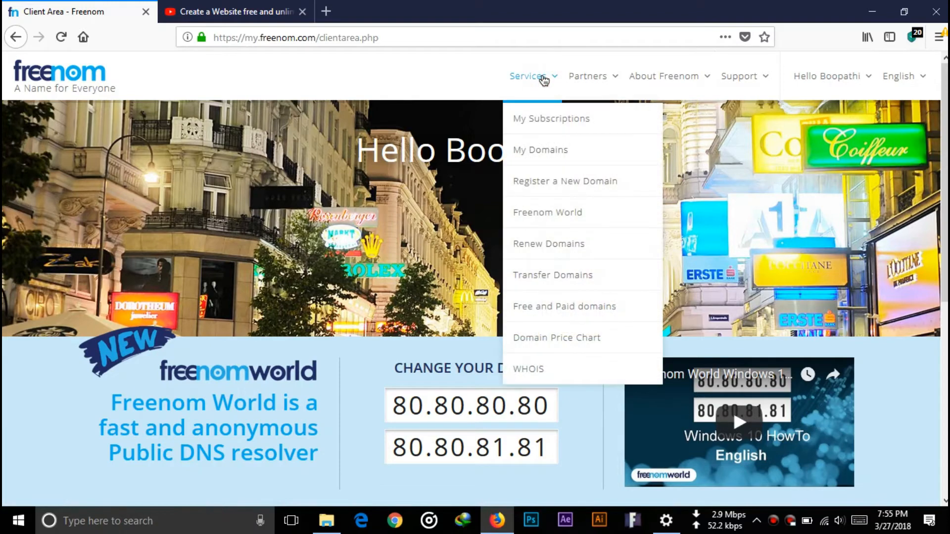
click(539, 149)
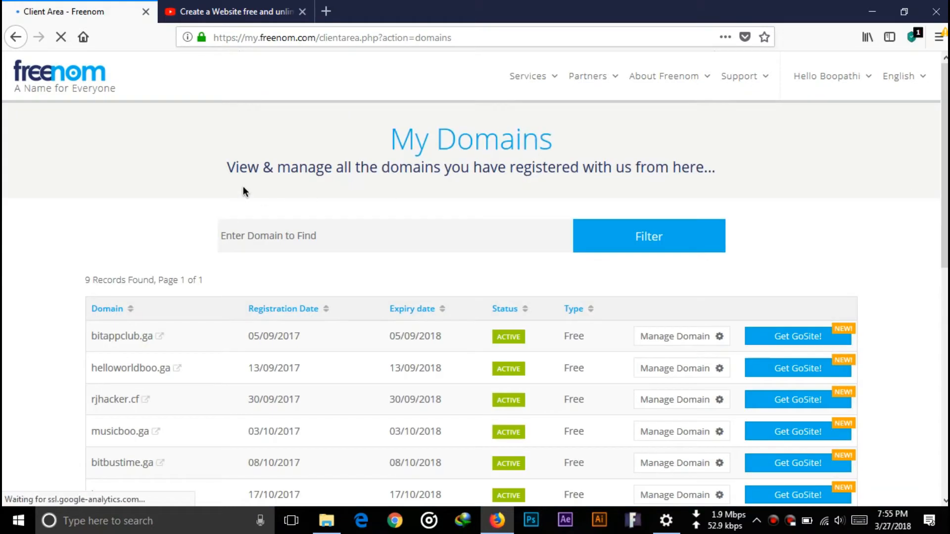
scroll(242, 187, down, 1)
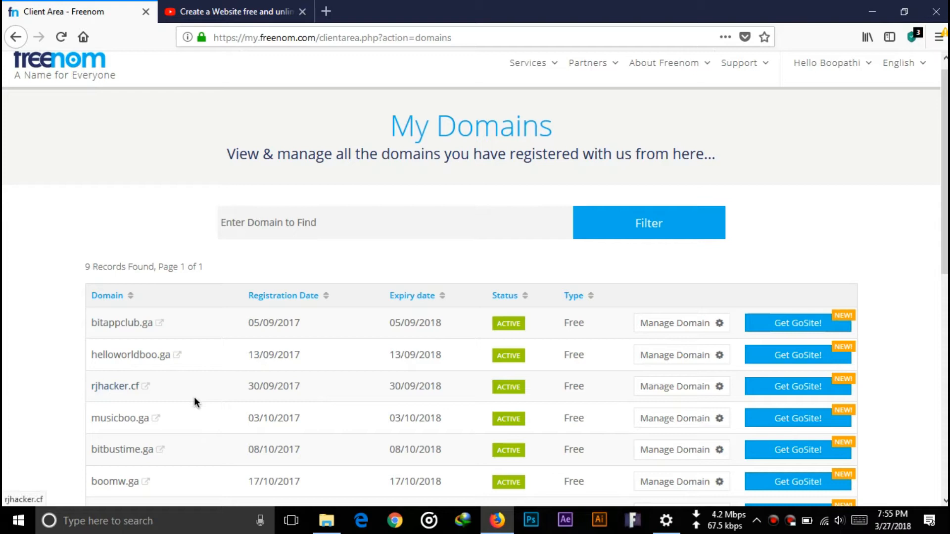
Cancel rjhacker.cf from its management page via Management Tools and confirm the cancellation.
click(691, 389)
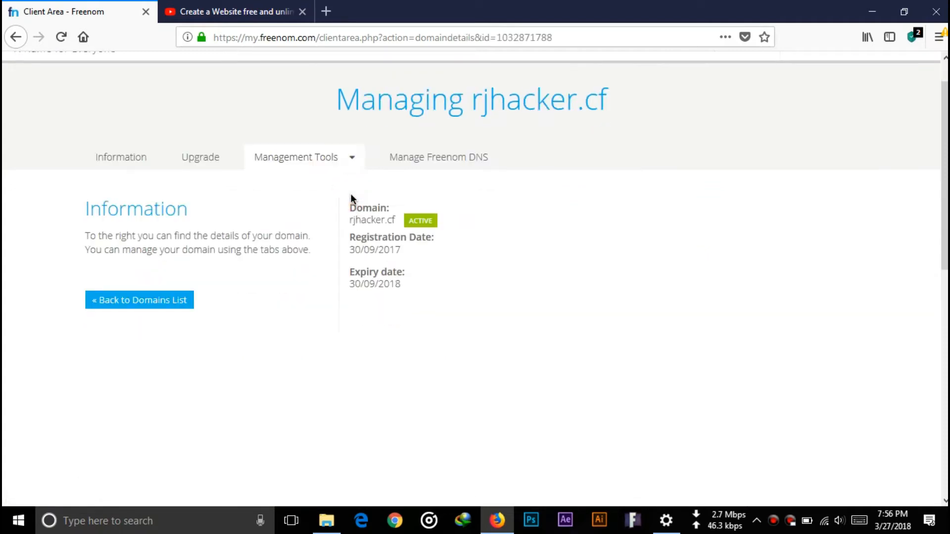
scroll(306, 157, up, 2)
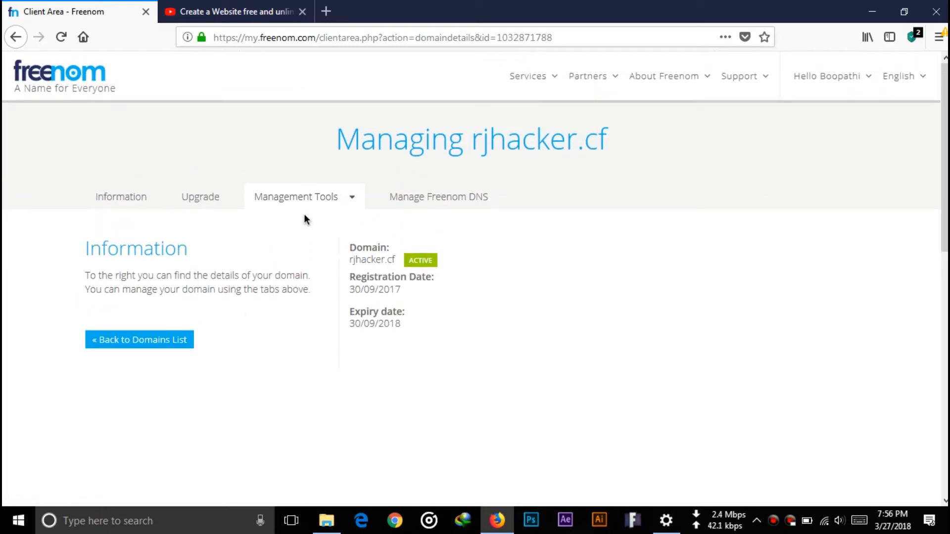
click(335, 197)
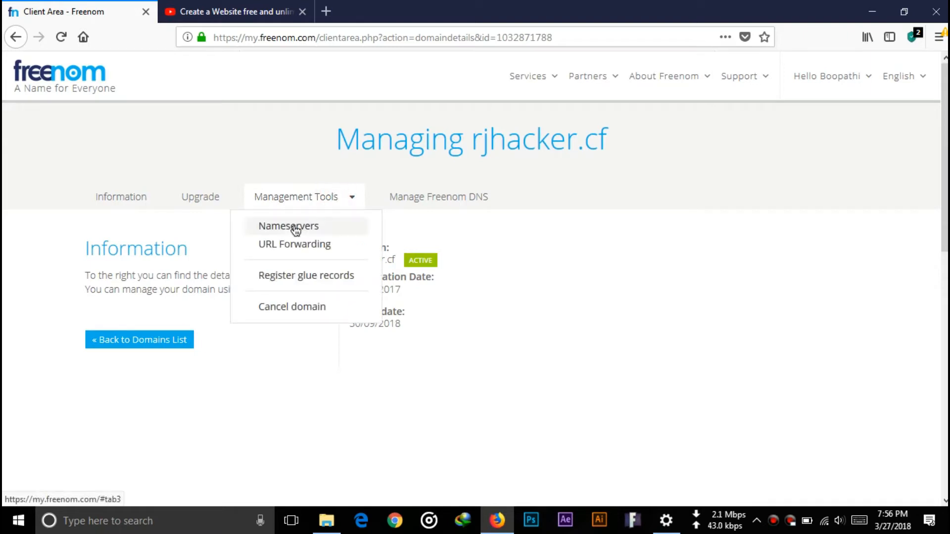
click(289, 314)
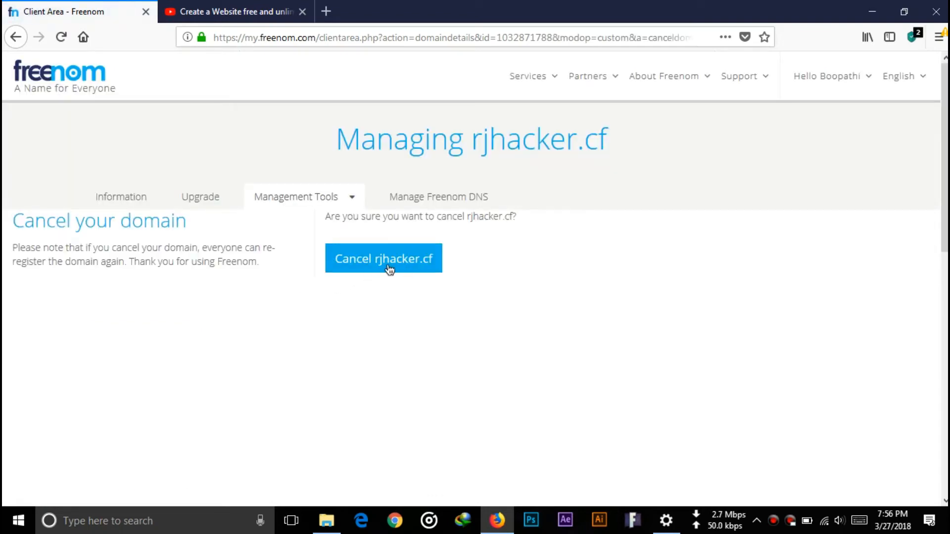
click(388, 269)
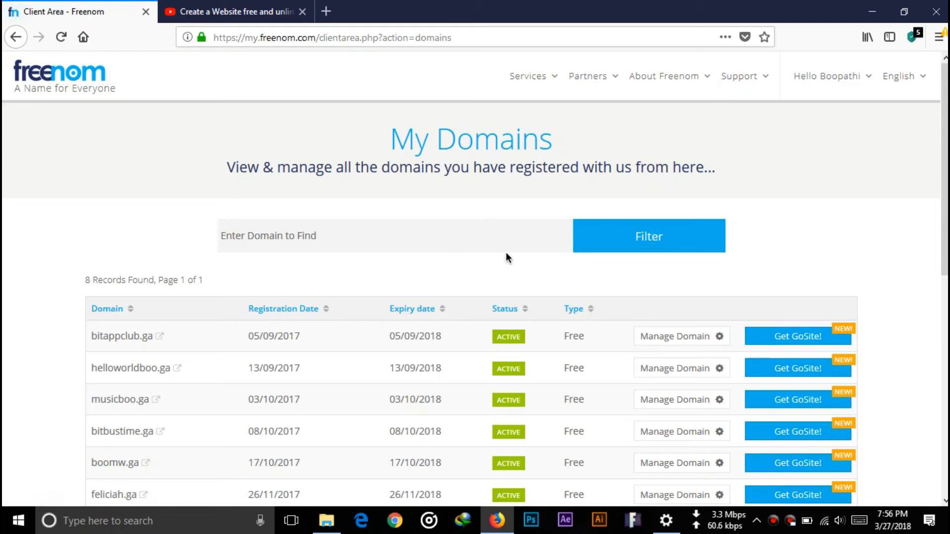
Go to Services > Register a New Domain to look up rjhacker.
click(545, 76)
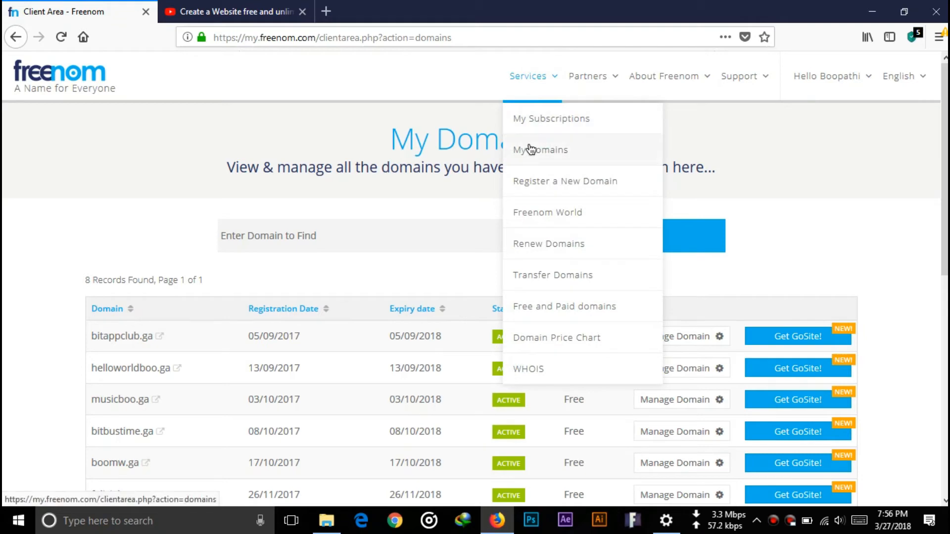
click(541, 182)
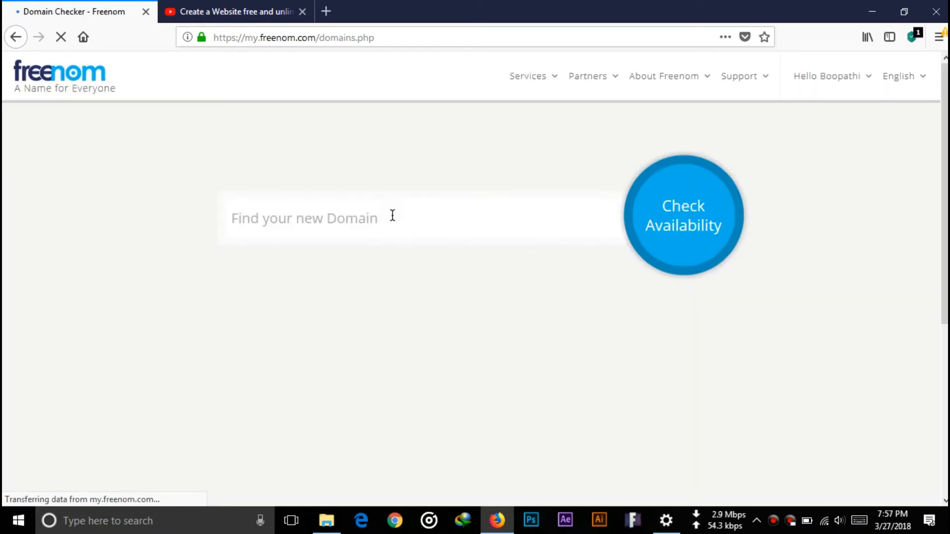
text(rj)
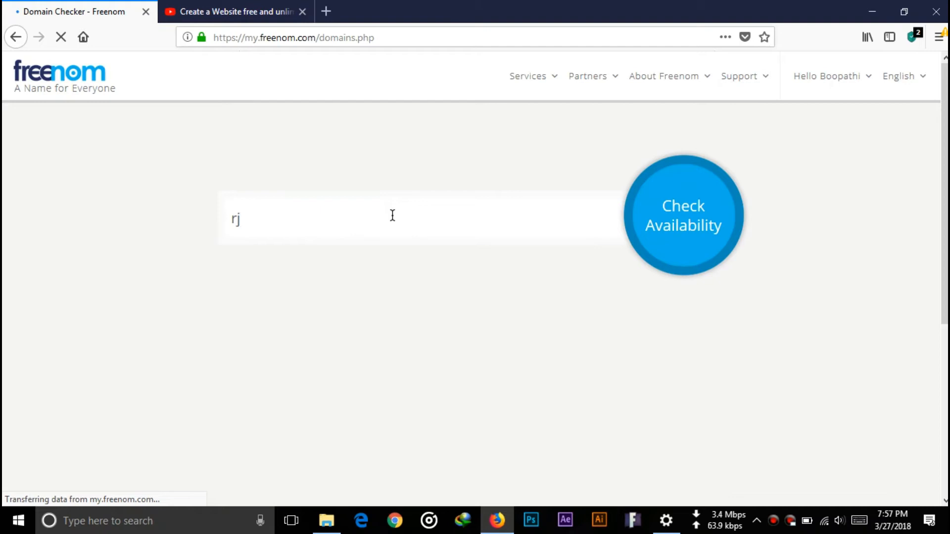
text(hac)
text(ker)
scroll(302, 196, down, 3)
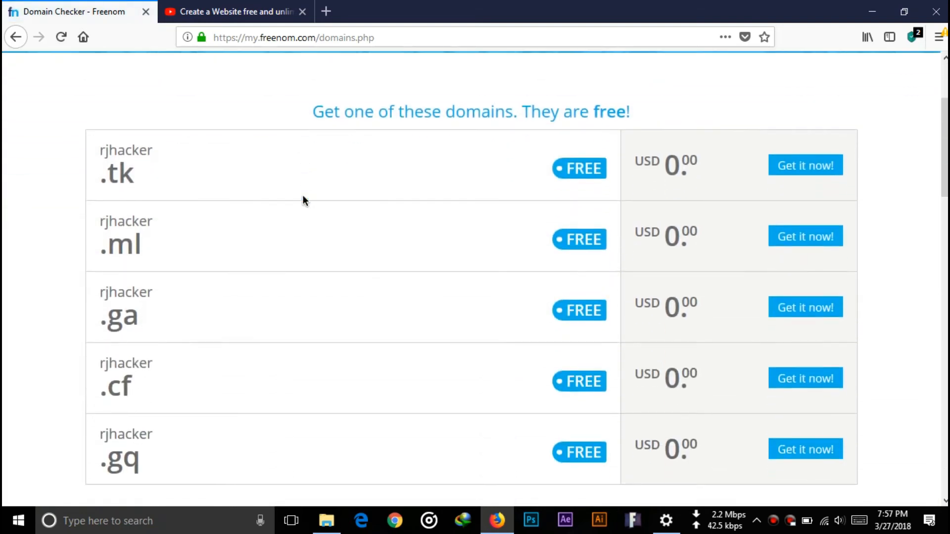
scroll(303, 196, down, 2)
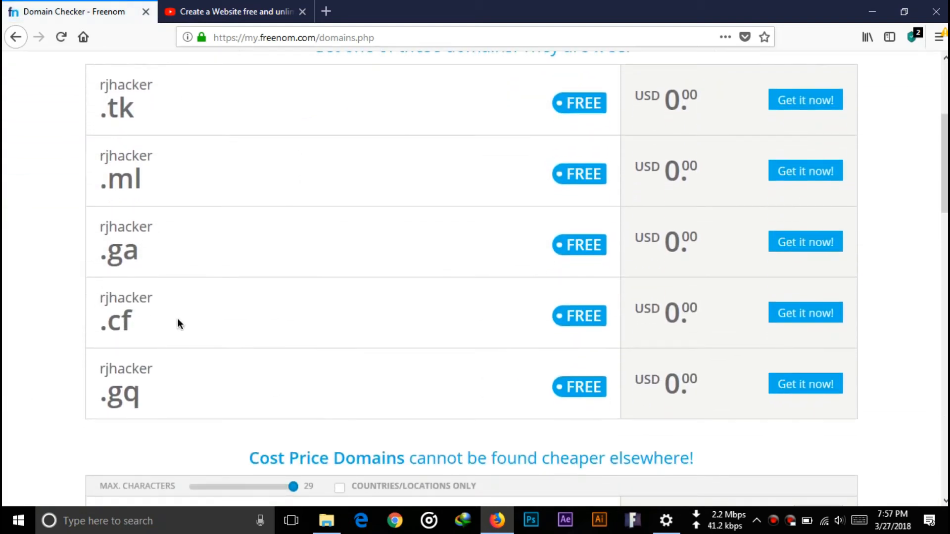
Add the free rjhacker.cf domain to the cart and proceed to checkout.
drag(99, 297, 116, 297)
click(806, 313)
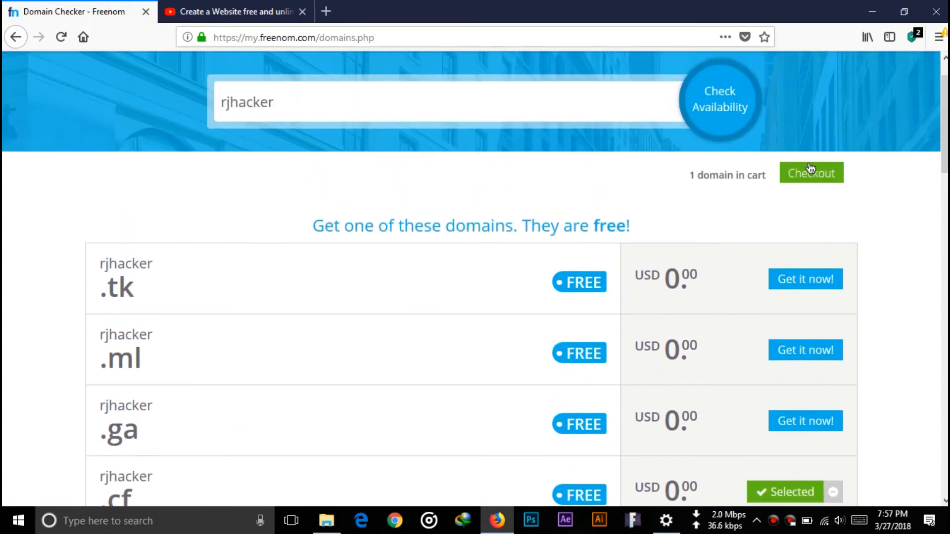
click(805, 175)
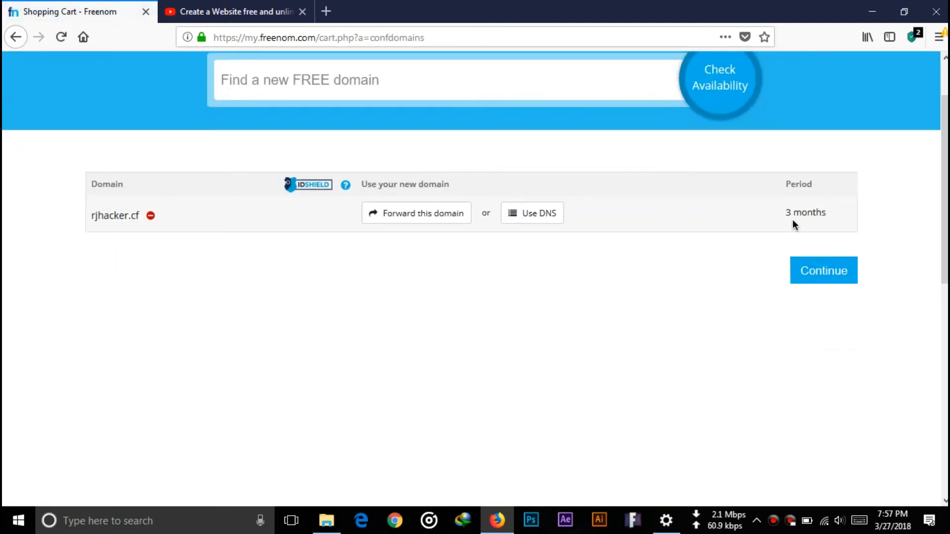
Choose the '12 Months @ FREE' period for rjhacker.cf and continue to order review.
click(806, 219)
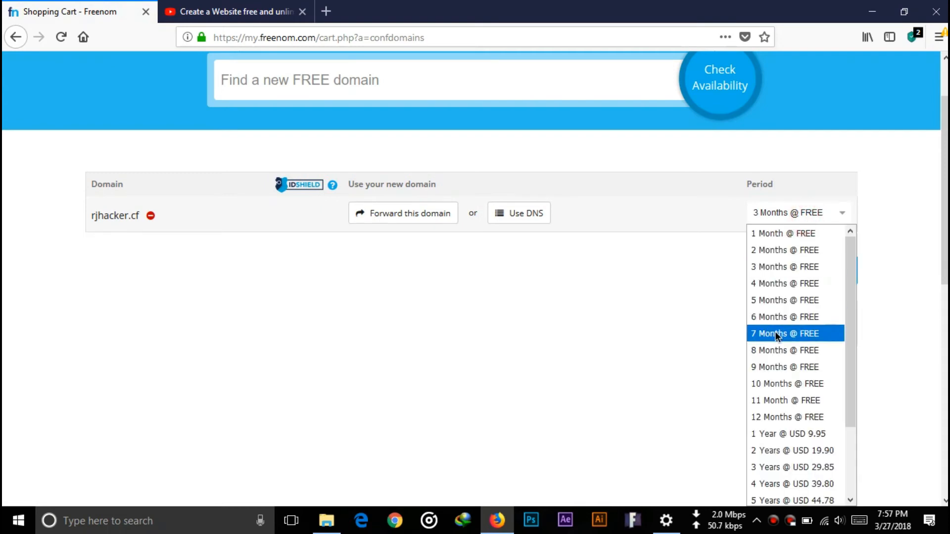
click(783, 417)
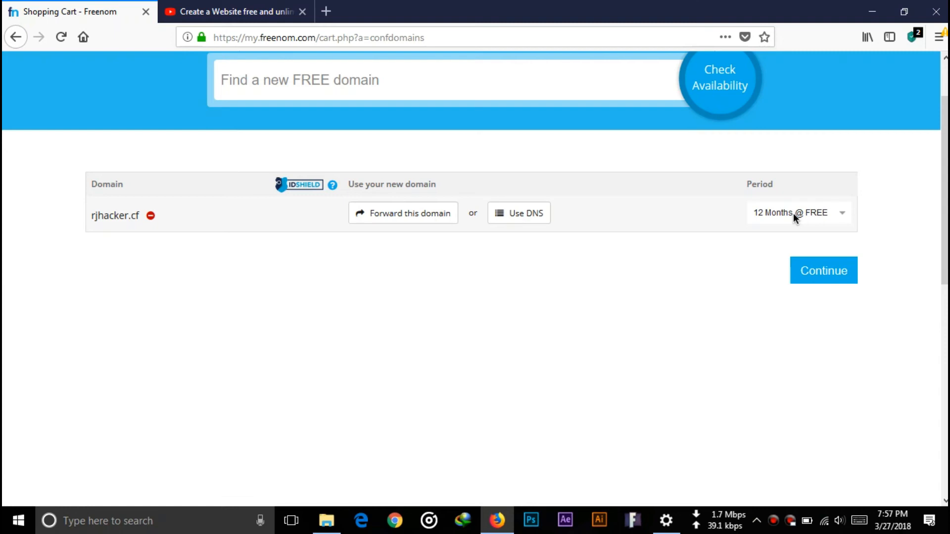
click(822, 276)
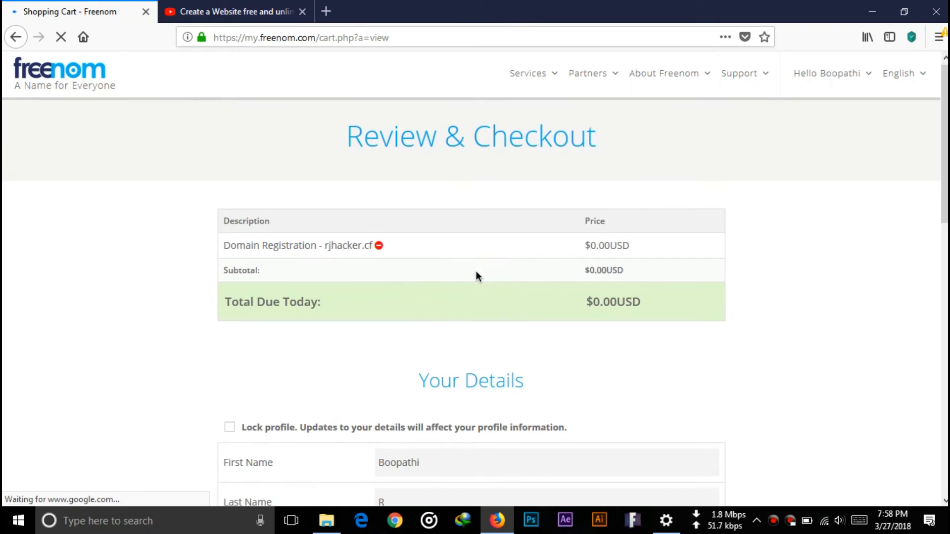
scroll(476, 271, down, 5)
scroll(476, 271, up, 3)
scroll(475, 271, down, 10)
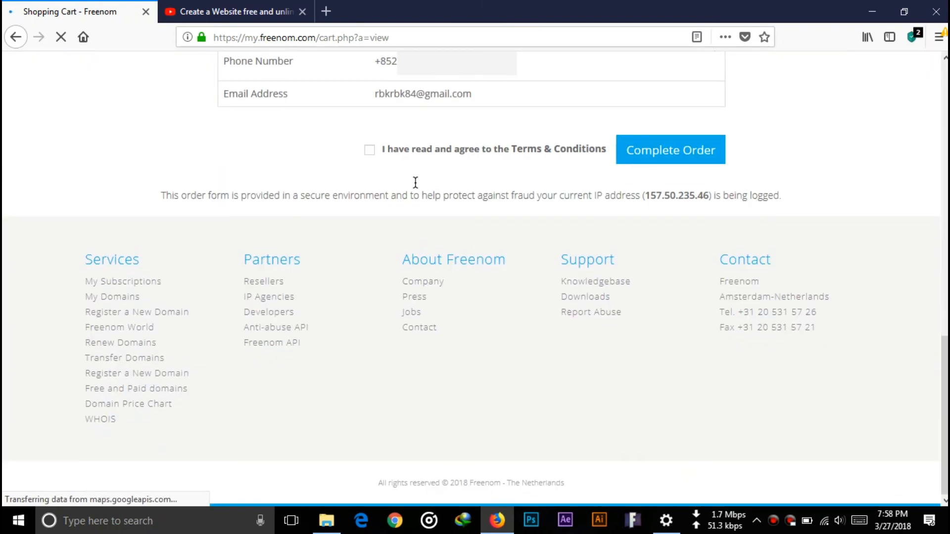
Accept the Terms & Conditions, complete the $0.00 order, and return to My Domains.
click(369, 150)
click(647, 146)
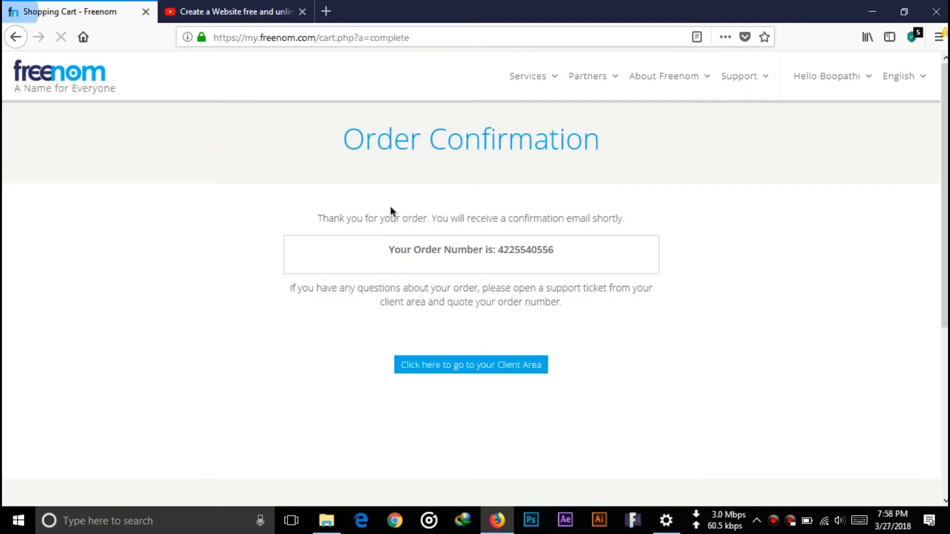
click(535, 76)
click(521, 154)
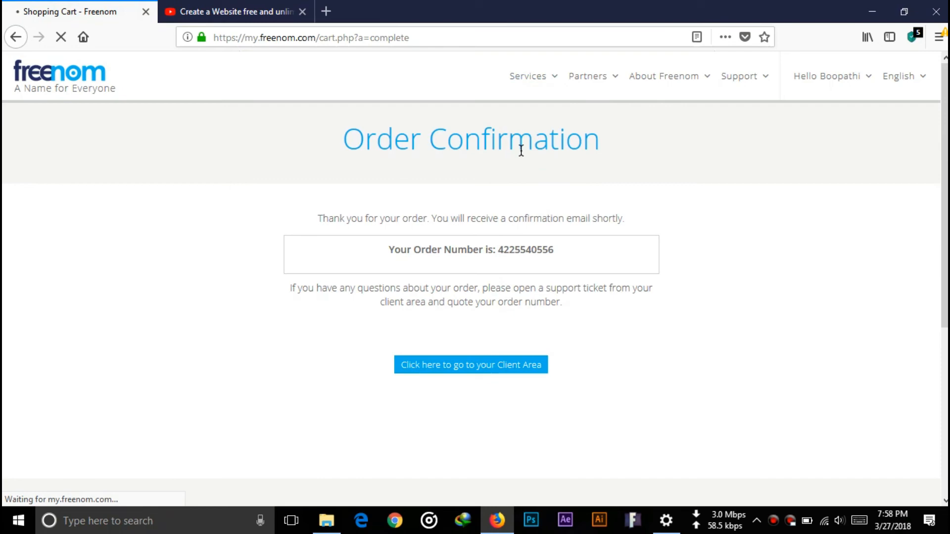
scroll(483, 251, down, 3)
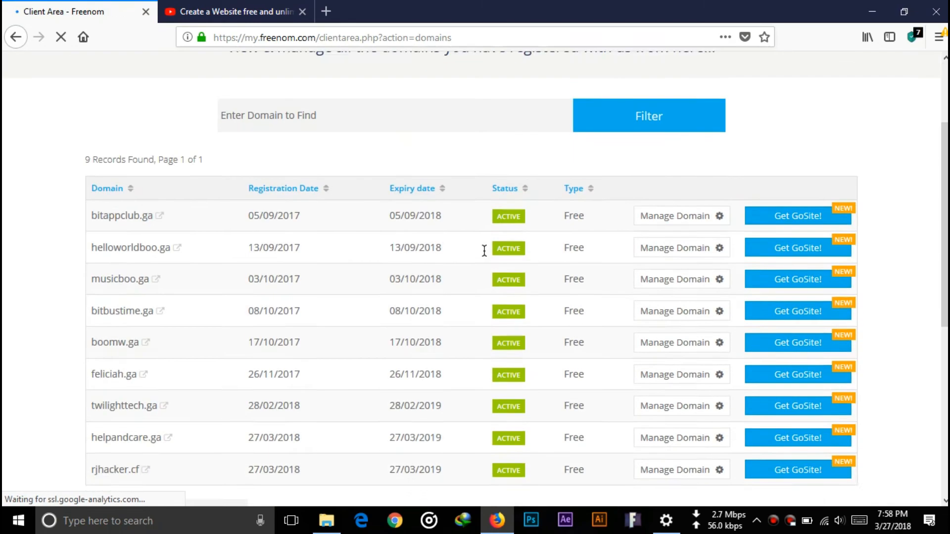
scroll(485, 250, down, 1)
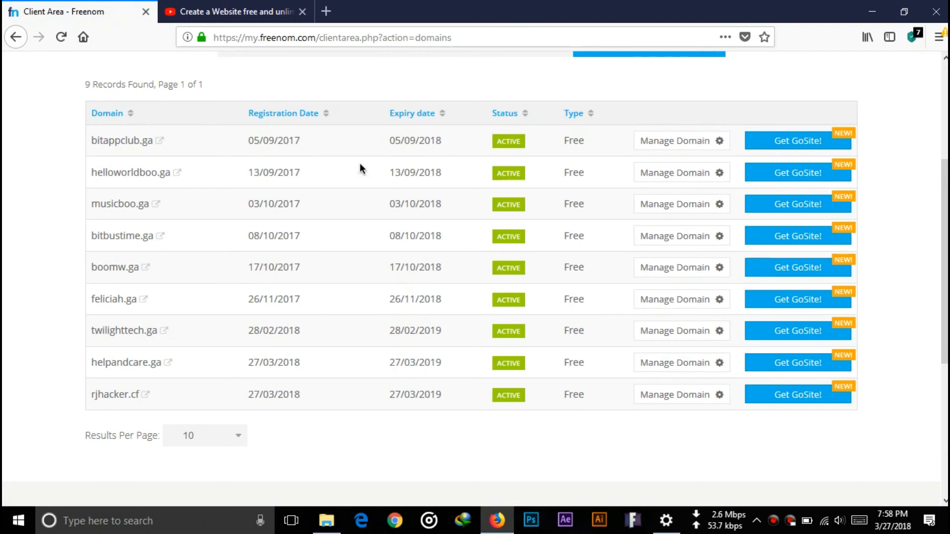
scroll(314, 99, down, 5)
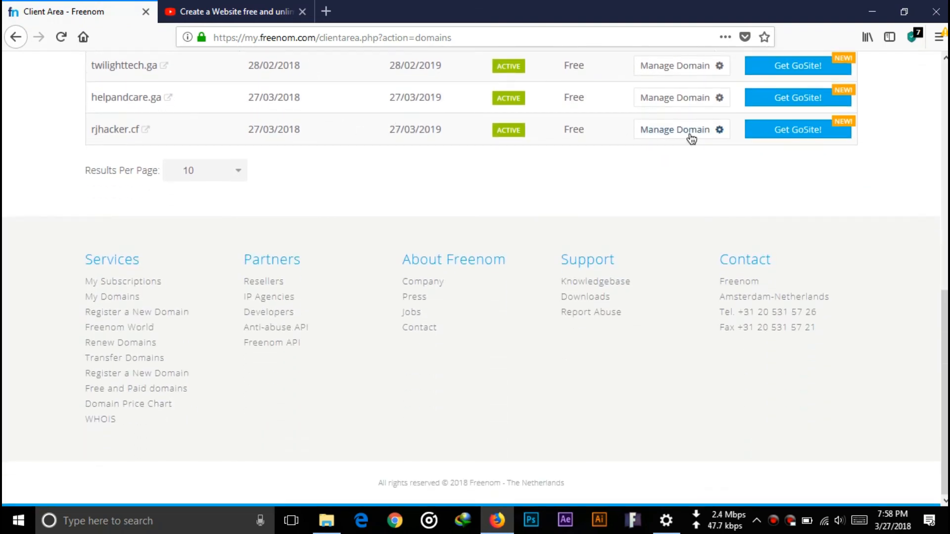
Manage rjhacker.cf and check its 27/03/2018 registration and 27/03/2019 expiry dates.
click(683, 129)
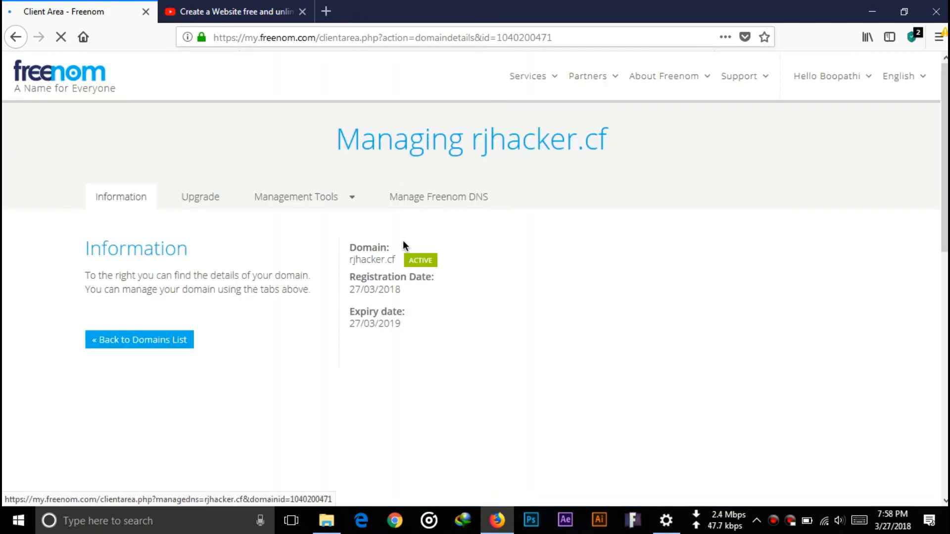
scroll(403, 239, down, 1)
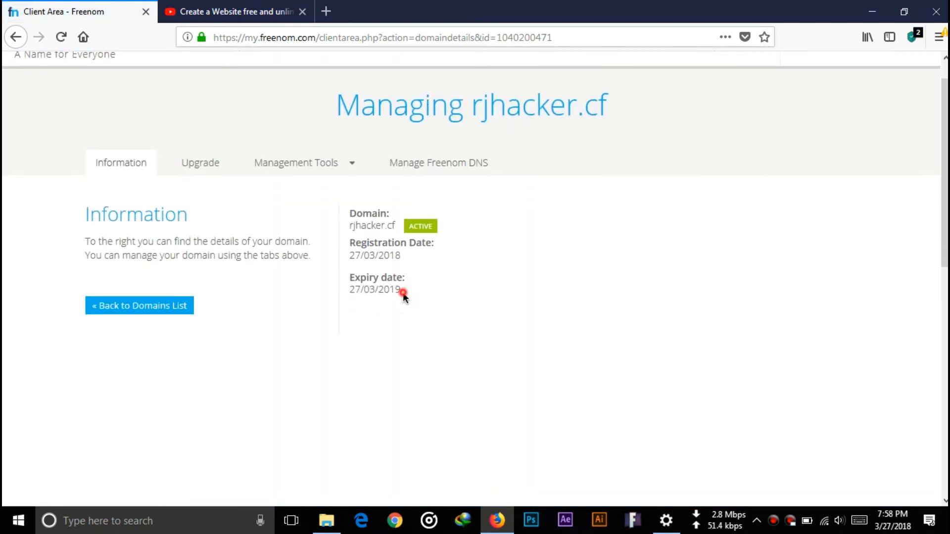
mouse_move(403, 293)
mouse_down()
mouse_move(355, 290)
mouse_move(392, 257)
mouse_up()
click(351, 290)
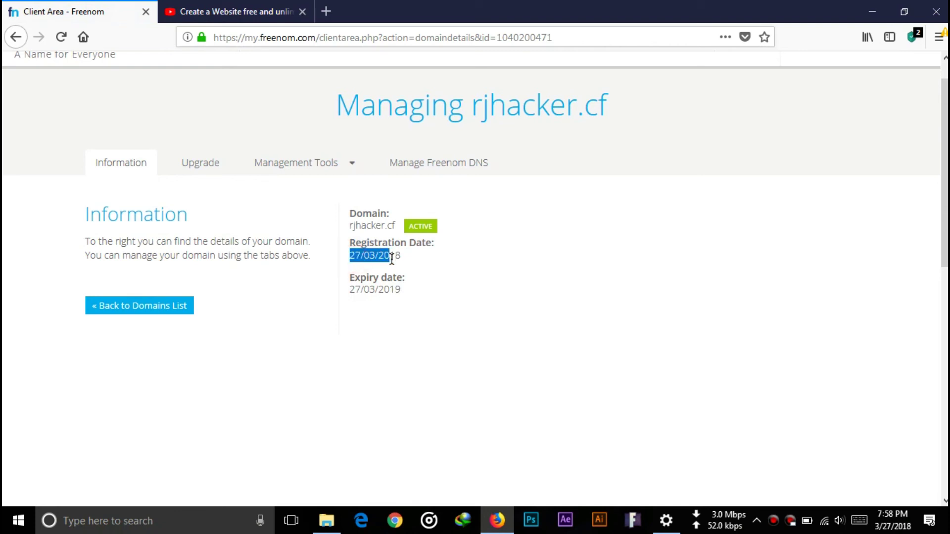
click(395, 291)
scroll(585, 232, up, 1)
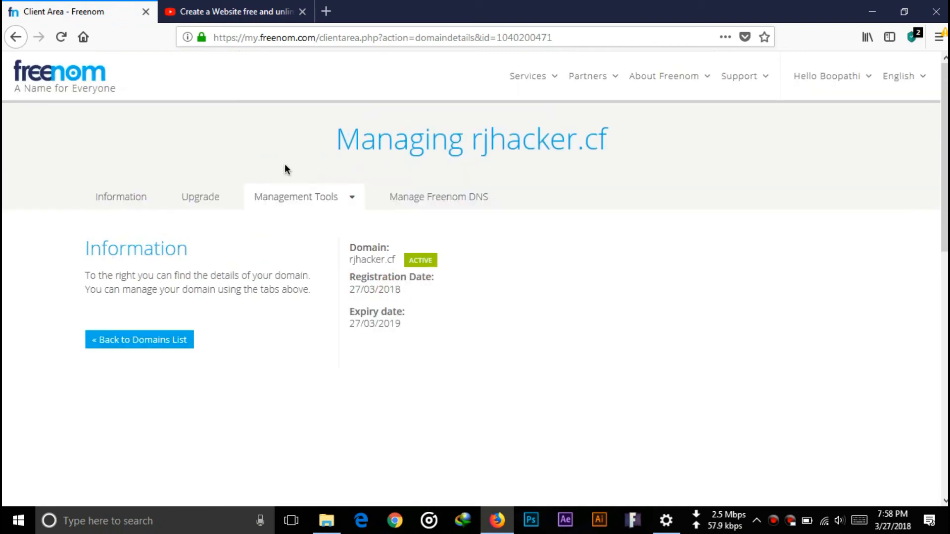
In Management Tools > Nameservers, select 'Use custom nameservers' to reveal five empty fields.
click(313, 199)
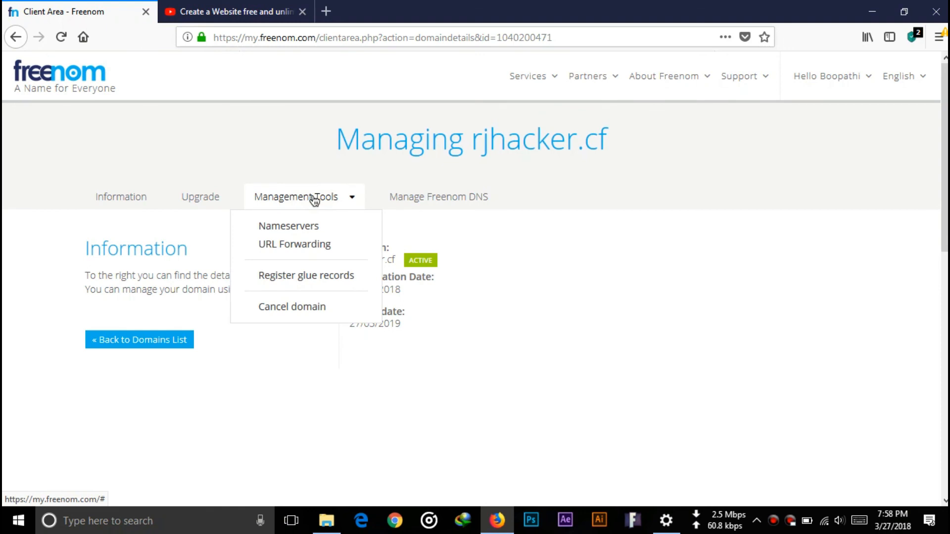
click(307, 228)
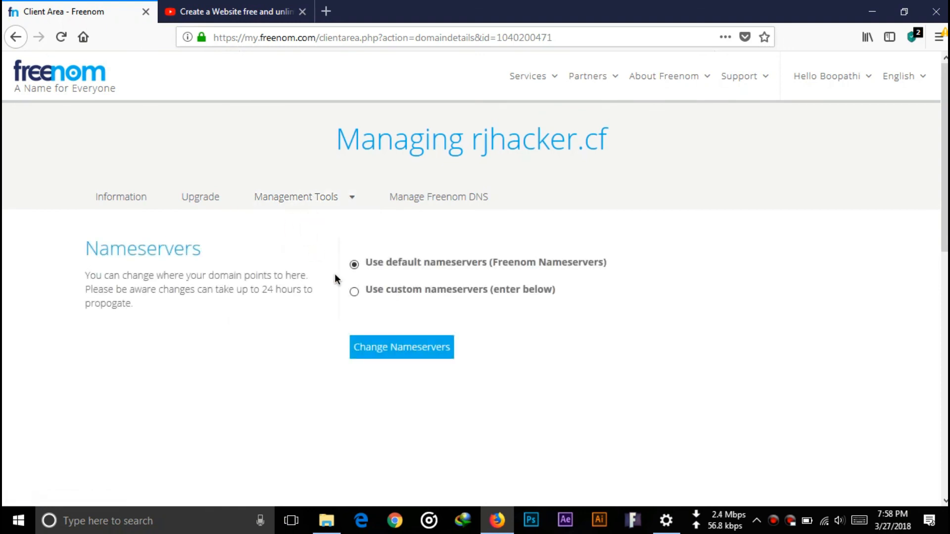
click(354, 290)
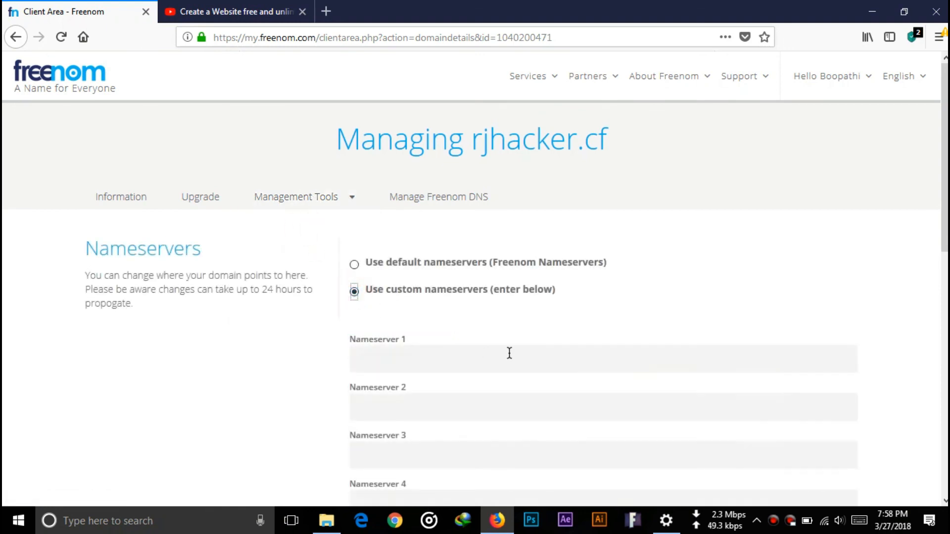
scroll(509, 353, down, 1)
scroll(531, 293, down, 2)
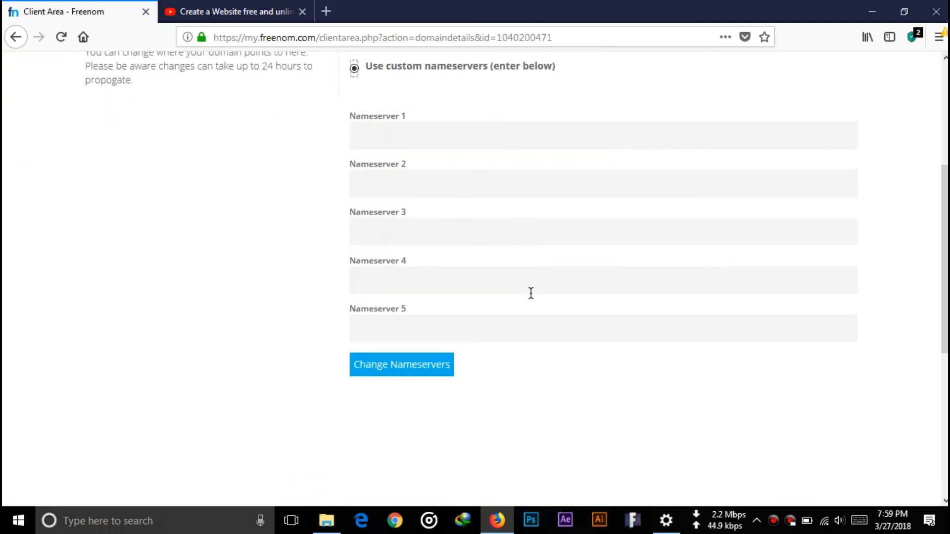
scroll(531, 293, up, 2)
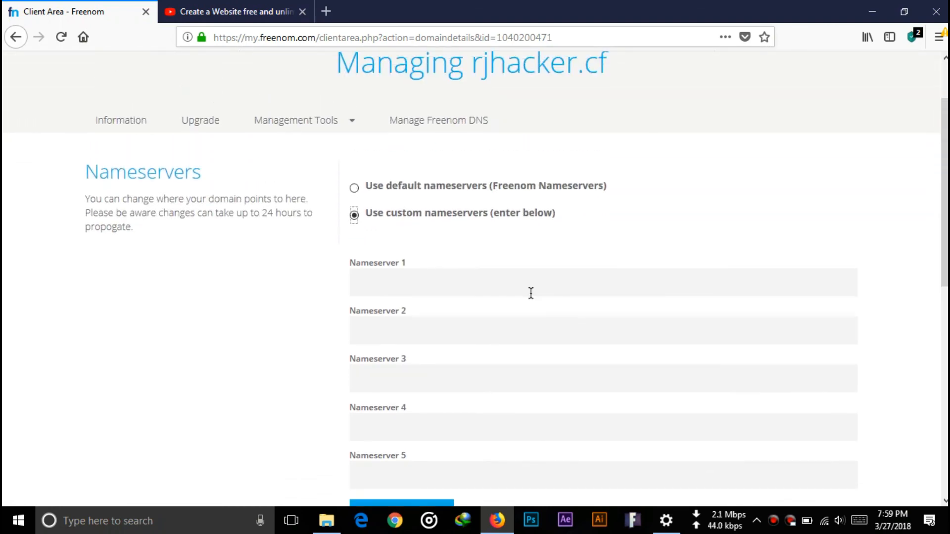
scroll(530, 292, down, 2)
scroll(536, 298, up, 3)
scroll(536, 299, down, 2)
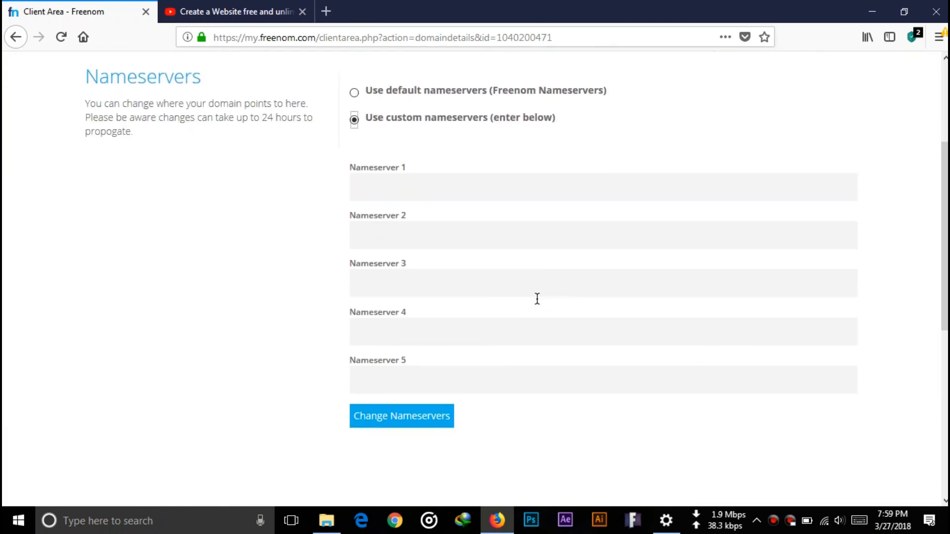
scroll(537, 298, up, 4)
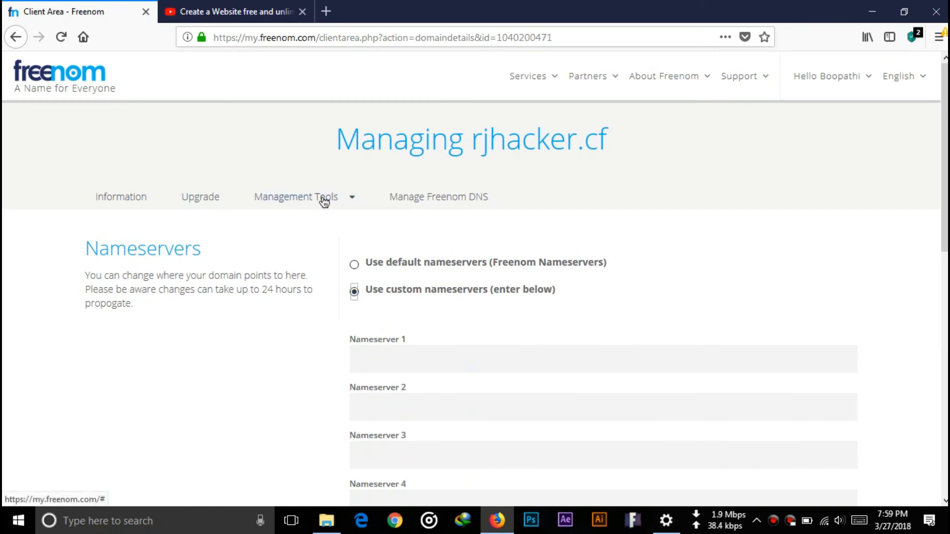